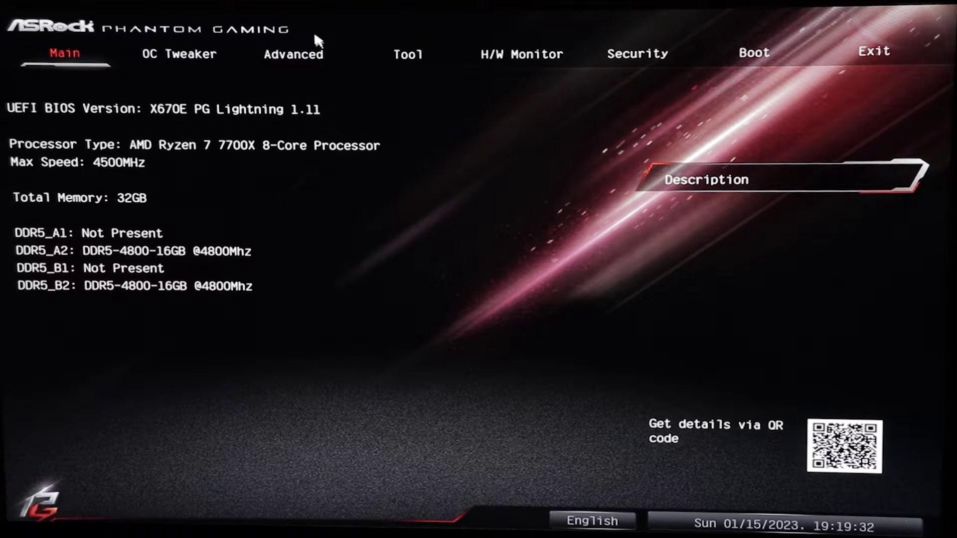
Enter AMD Overclocking from the Advanced menu and accept the overclocking warning
left_click(315, 58)
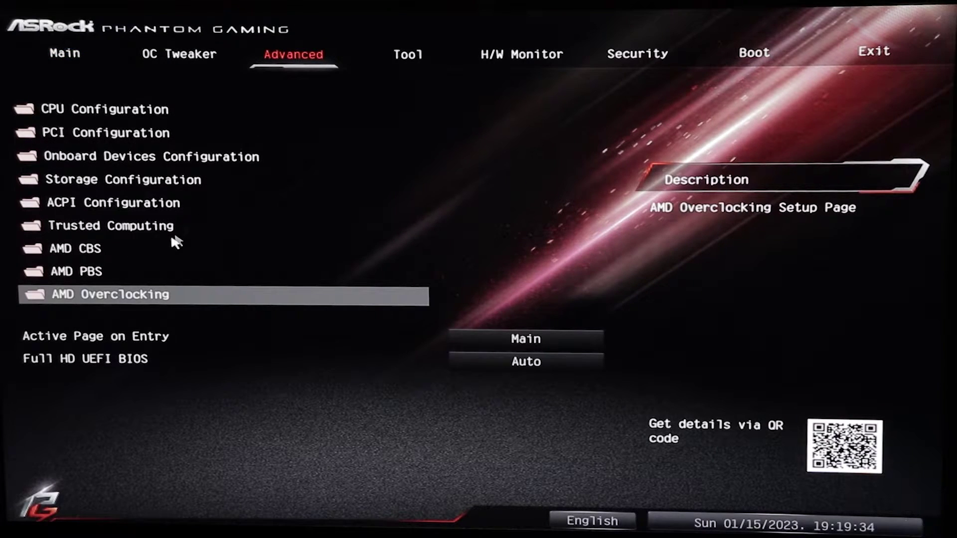
left_click(104, 298)
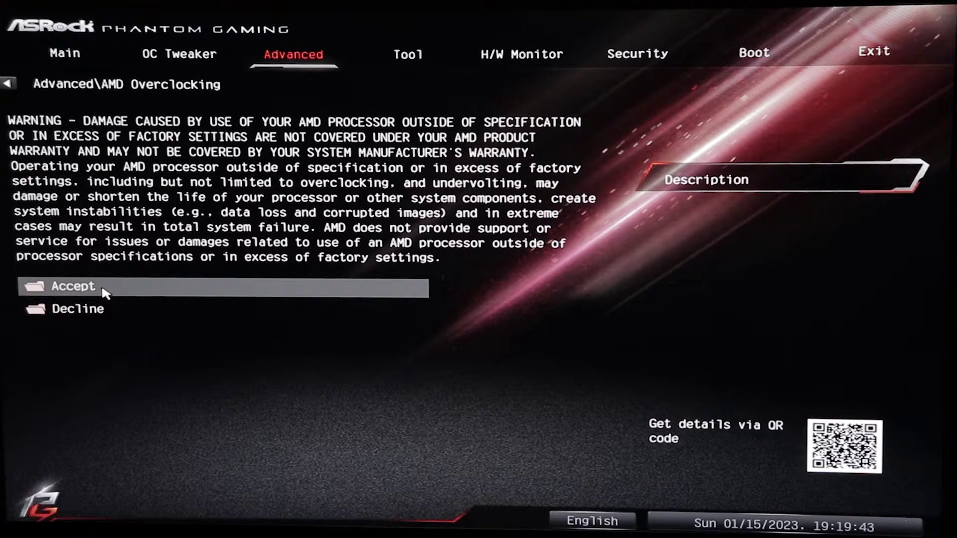
left_click(103, 293)
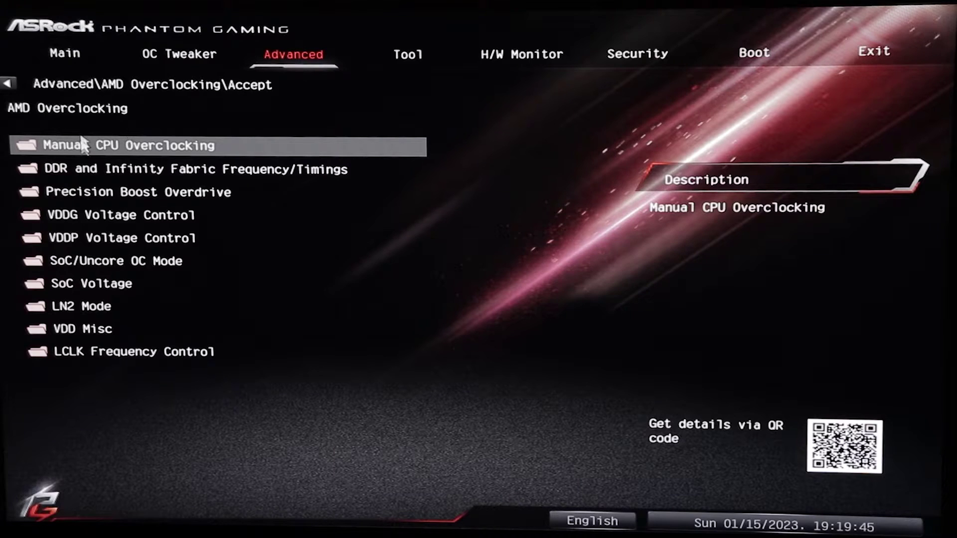
Set Precision Boost Overdrive to Advanced and PBO Limits to Manual, selecting the PPT Limit field
left_click(76, 196)
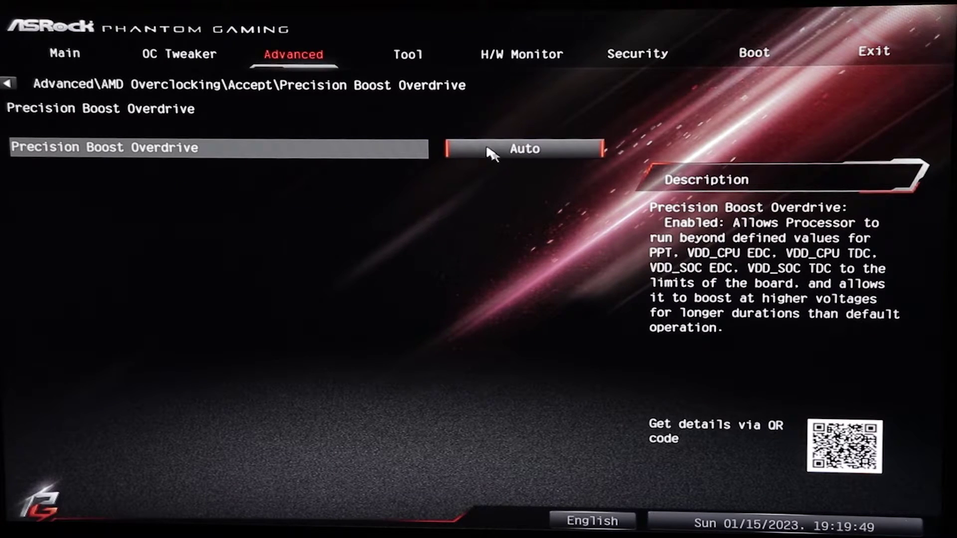
left_click(512, 150)
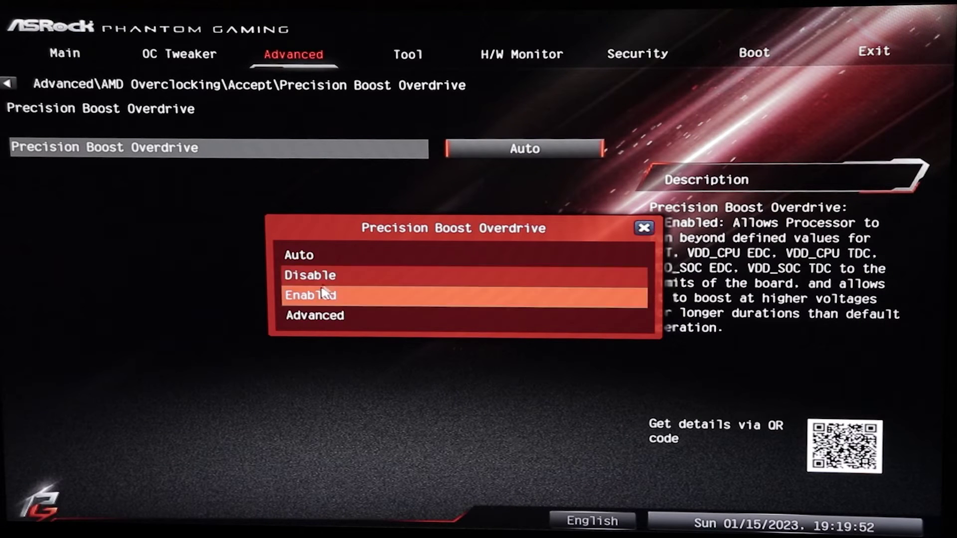
left_click(316, 314)
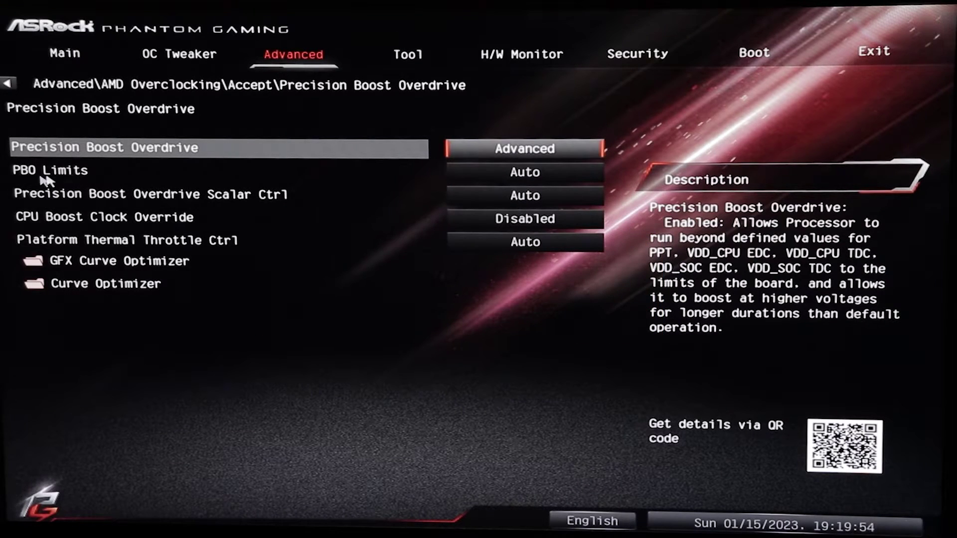
left_click(525, 174)
left_click(374, 317)
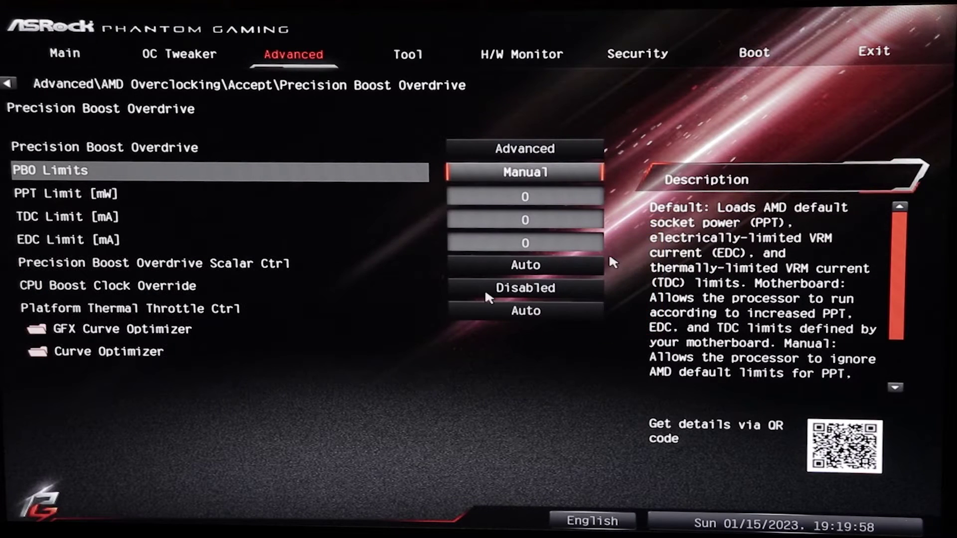
left_click(524, 196)
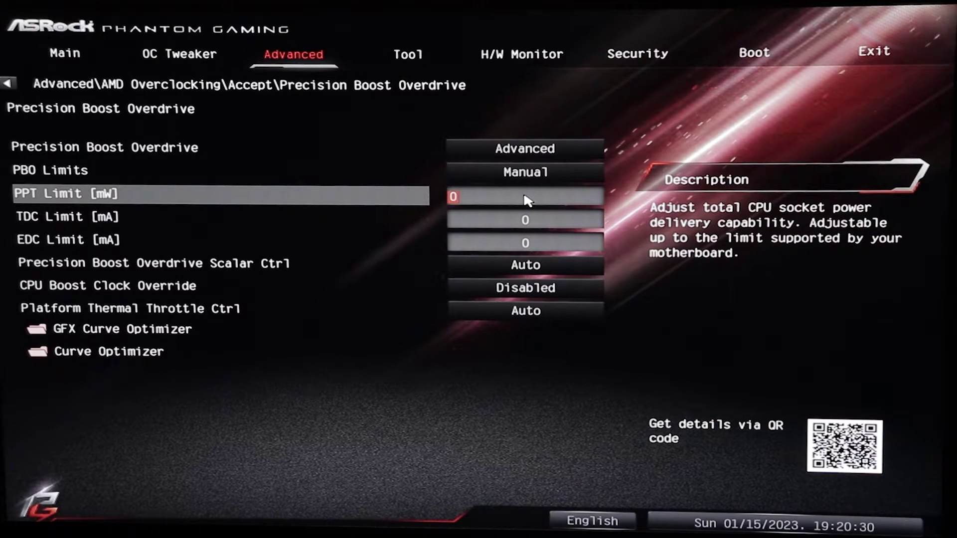
type("88000")
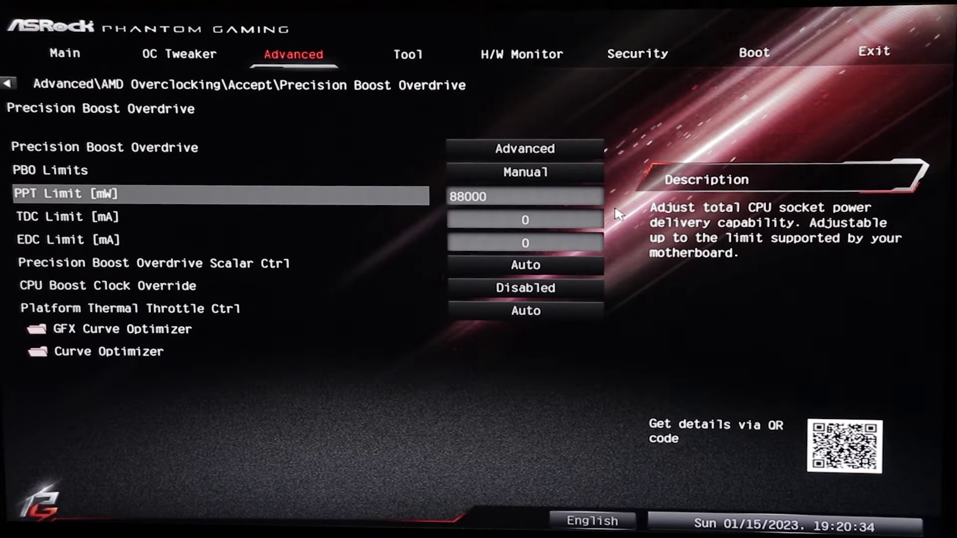
Enter 75000 as the TDC Limit and move down to the EDC Limit
left_click(525, 219)
type("75000")
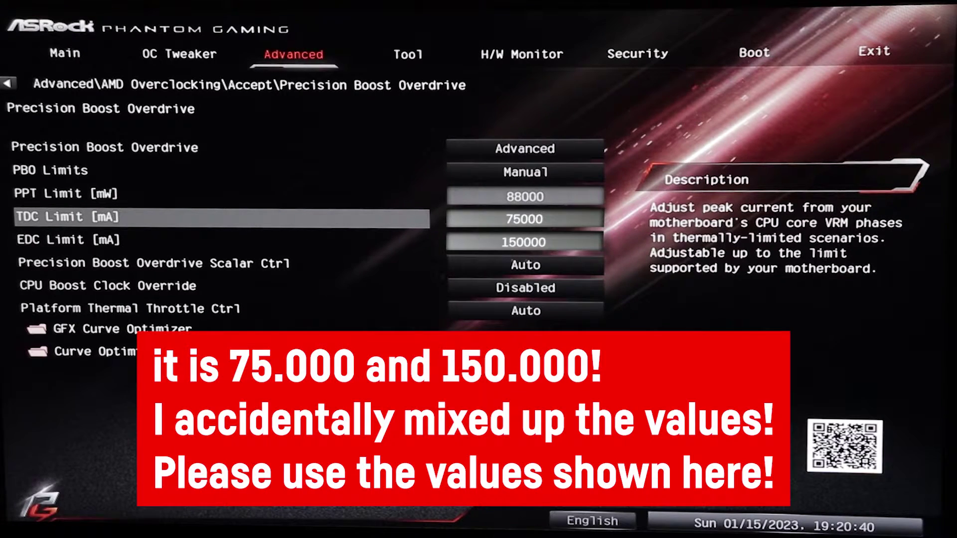
key("Down")
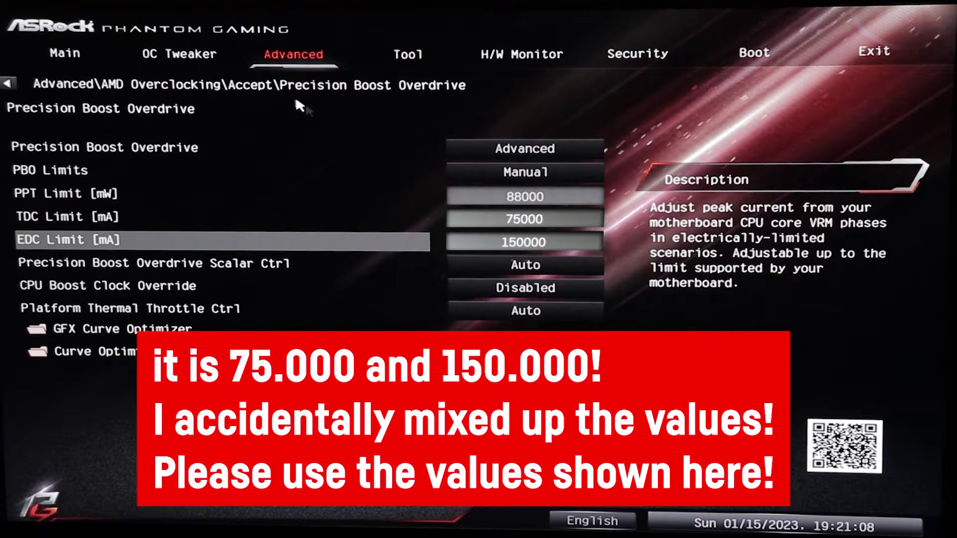
Set Curve Optimizer to All Cores with a Negative sign and a magnitude of 30
left_click(86, 358)
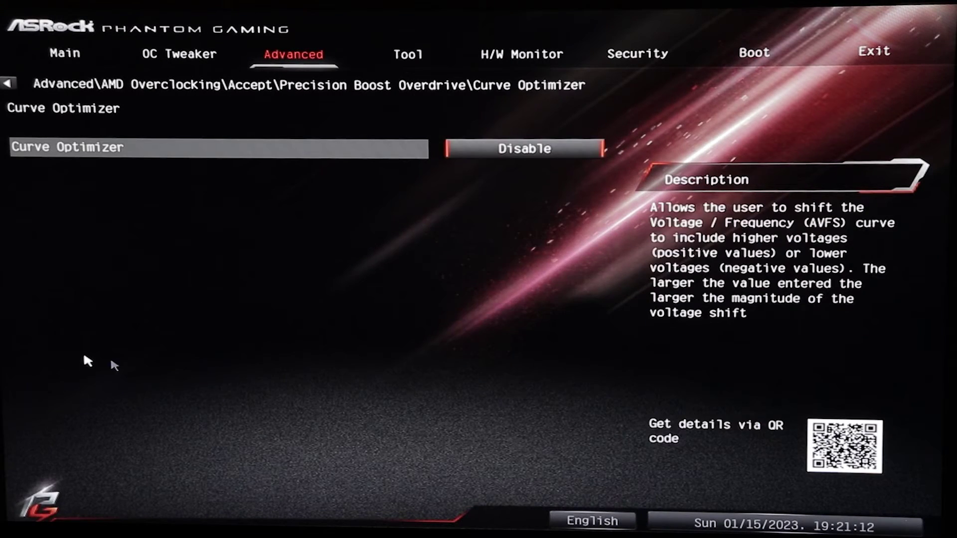
left_click(509, 150)
left_click(329, 286)
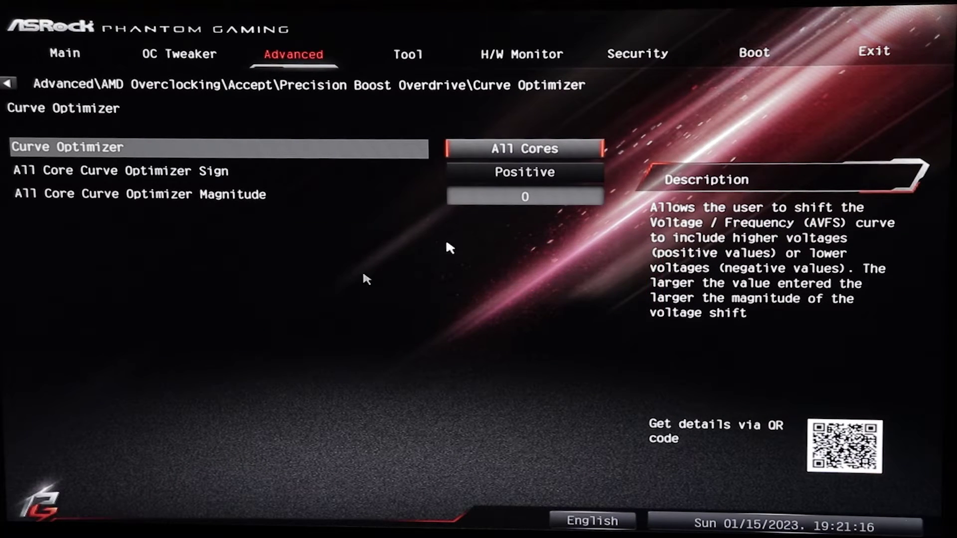
left_click(517, 171)
left_click(404, 295)
left_click(552, 197)
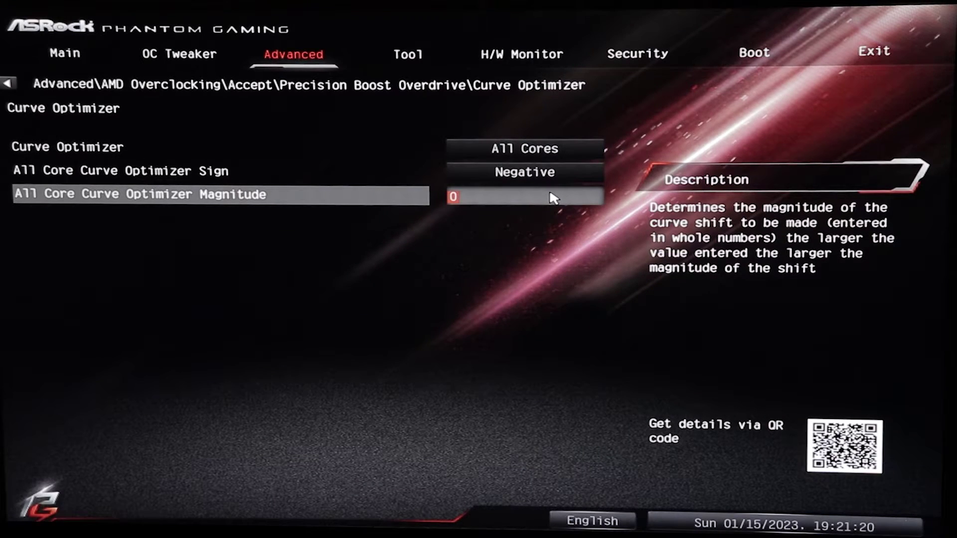
type("30")
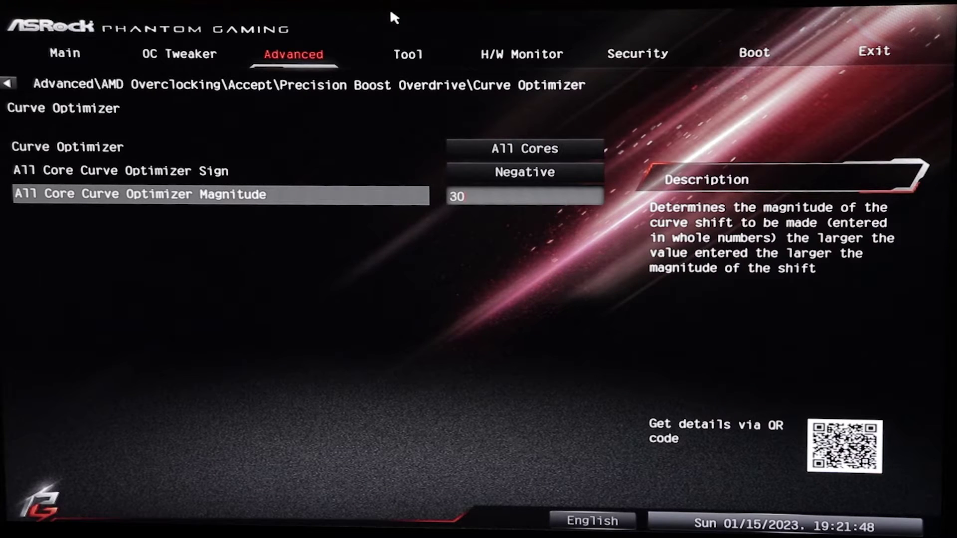
Switch Curve Optimizer to Per Core and check the Core 0 sign setting
left_click(504, 149)
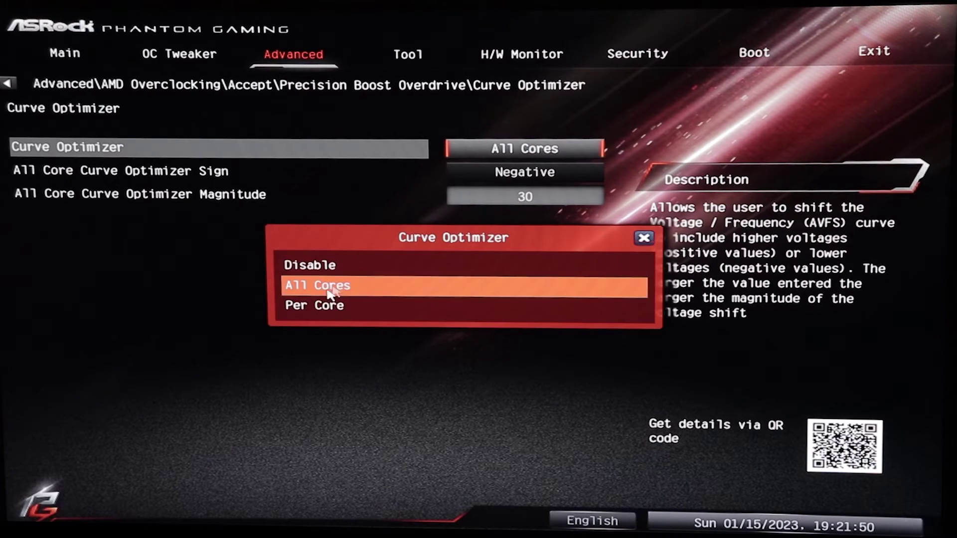
left_click(314, 304)
left_click(562, 174)
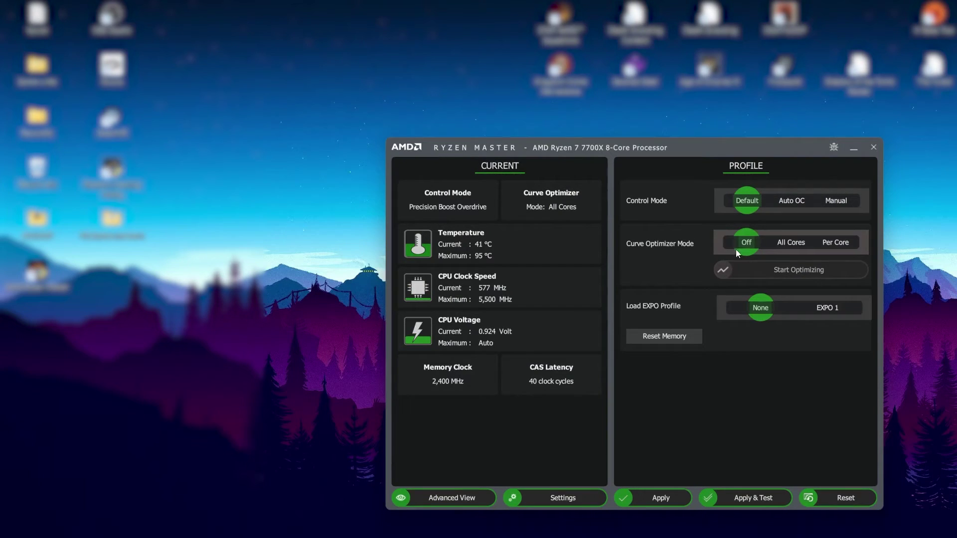
Choose Per Core curve optimizer mode in Ryzen Master and start optimizing
left_click(834, 249)
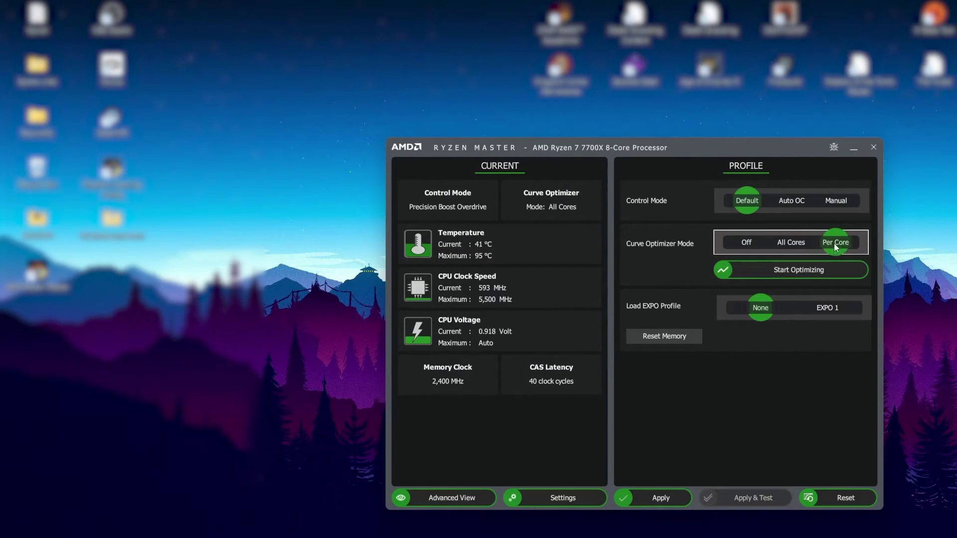
left_click(748, 276)
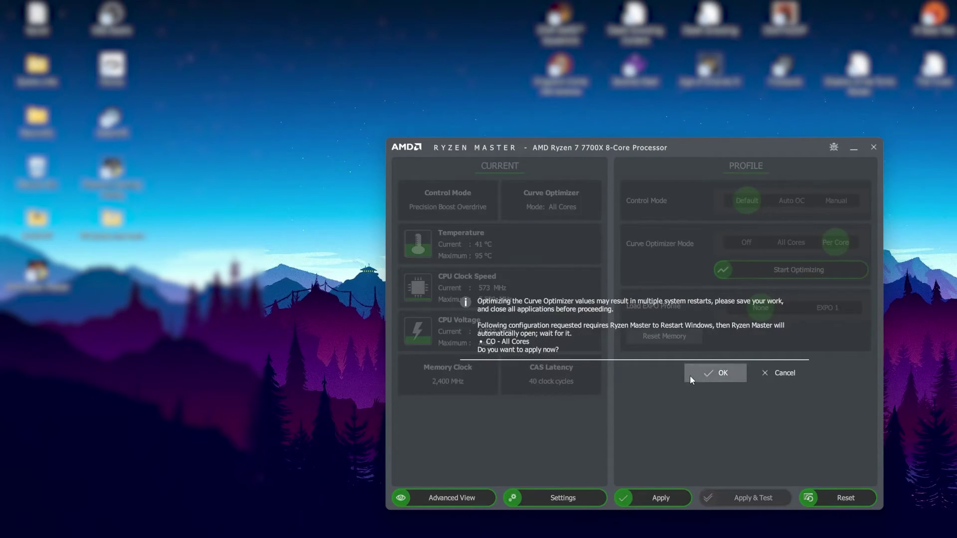